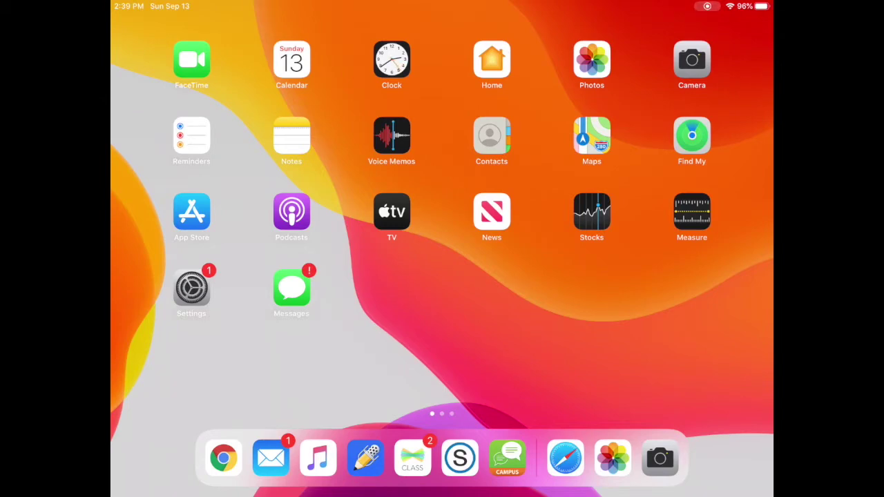
Launch Camera and set it to video mode using the front-facing camera.
left_click(691, 59)
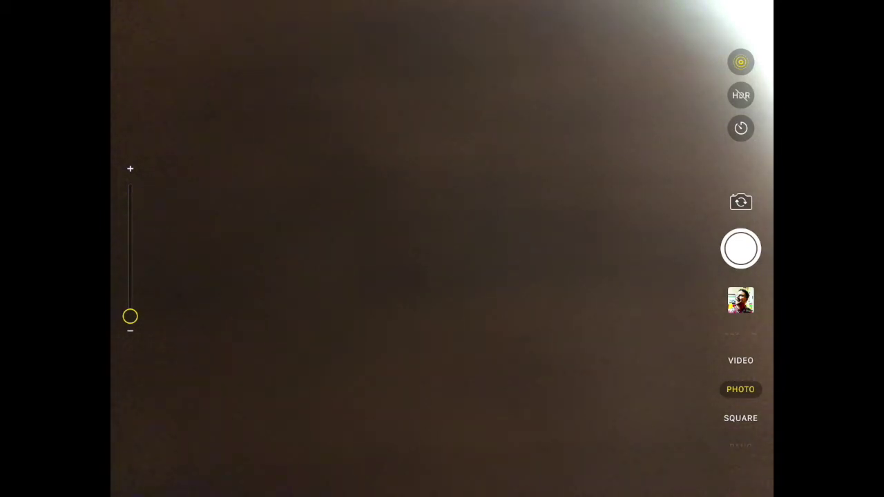
left_click(740, 361)
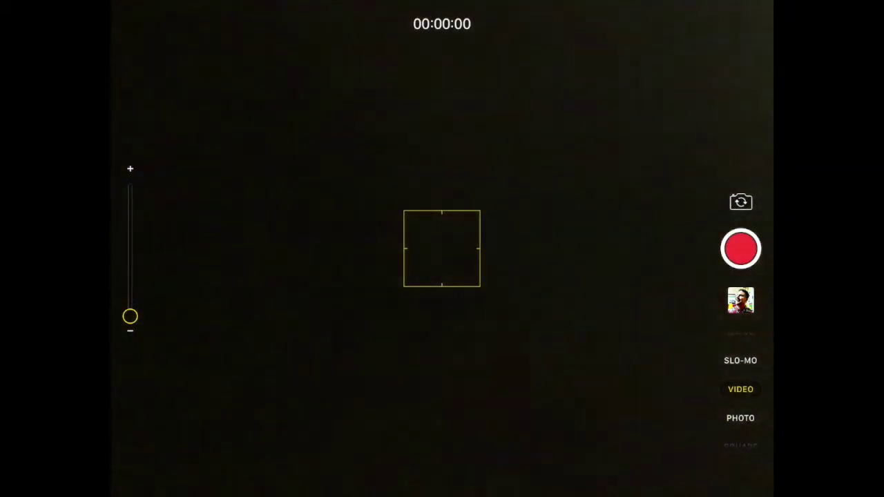
left_click(740, 202)
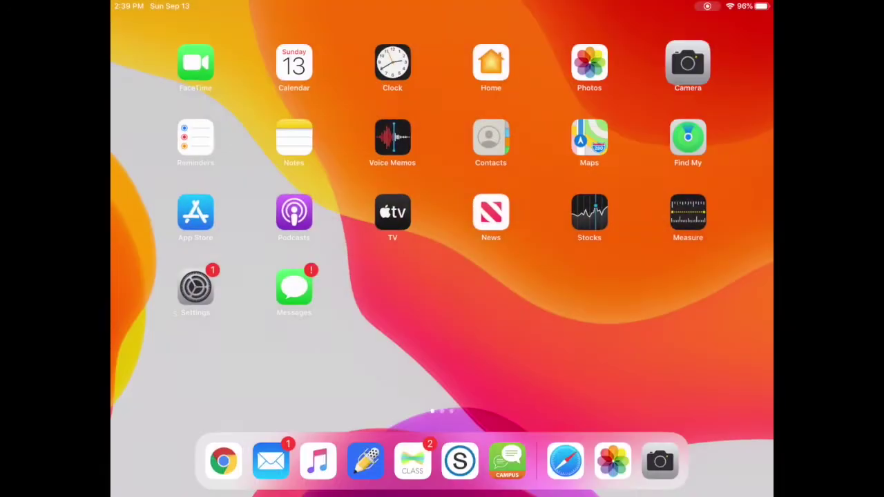
Launch Schoology, search schools for 'Southview', and choose Southview Elementary (Apple Valley, MN).
left_click(459, 457)
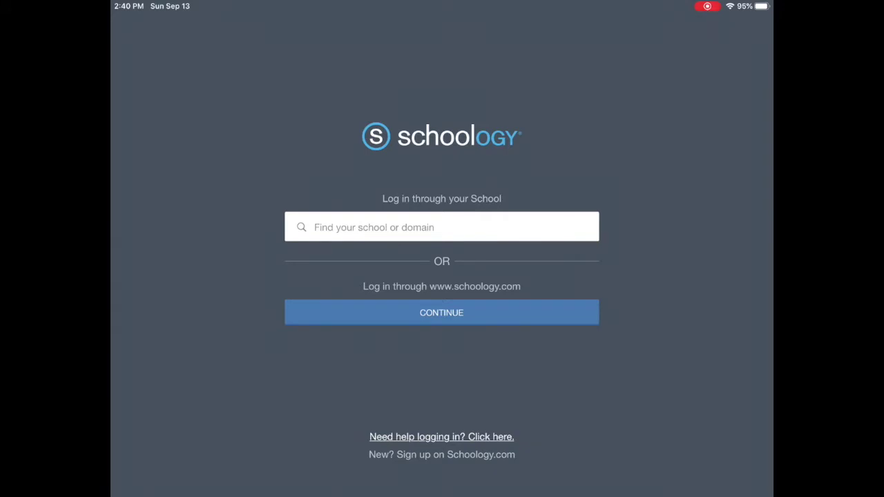
left_click(442, 227)
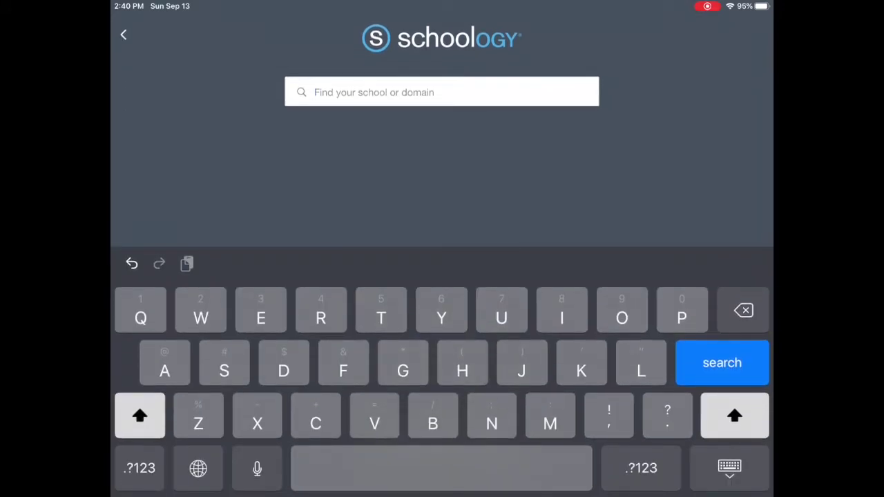
type("So")
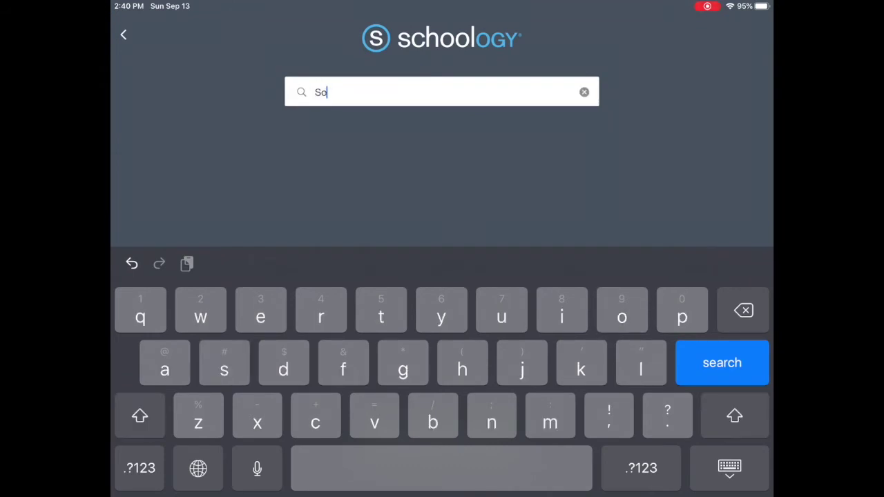
type("uthview")
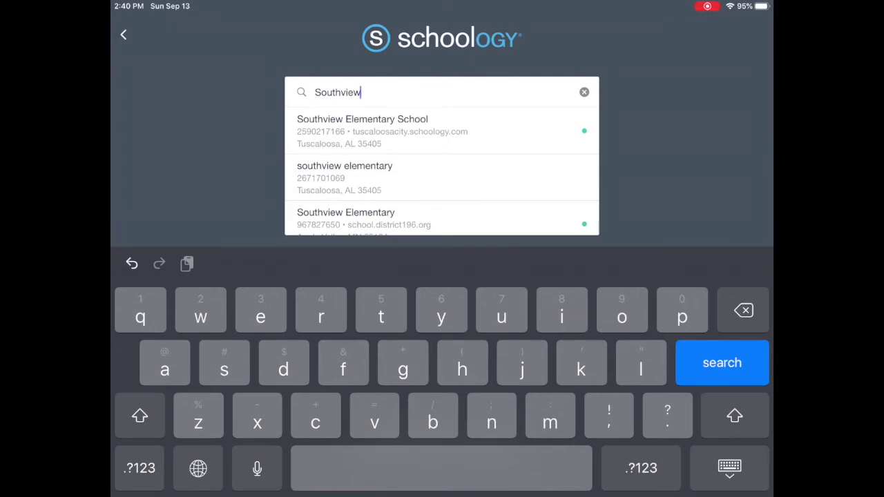
scroll(442, 172, "down", 1)
scroll(442, 173, "down", 1)
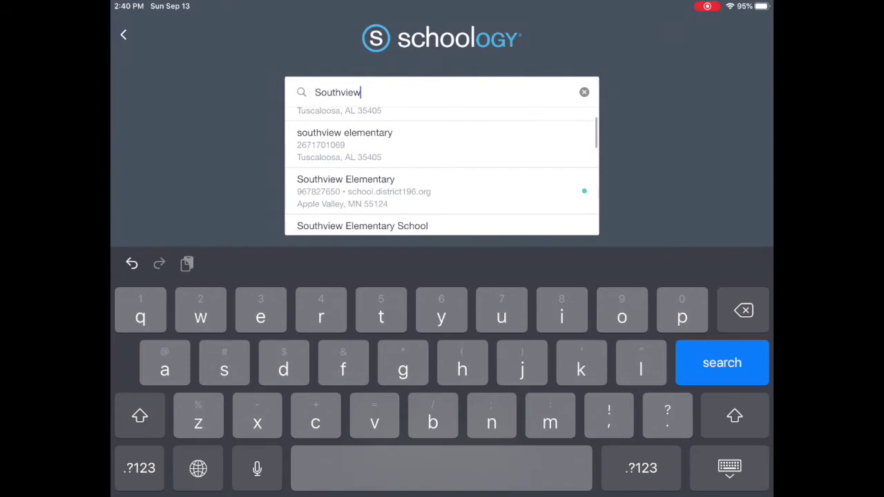
left_click(364, 192)
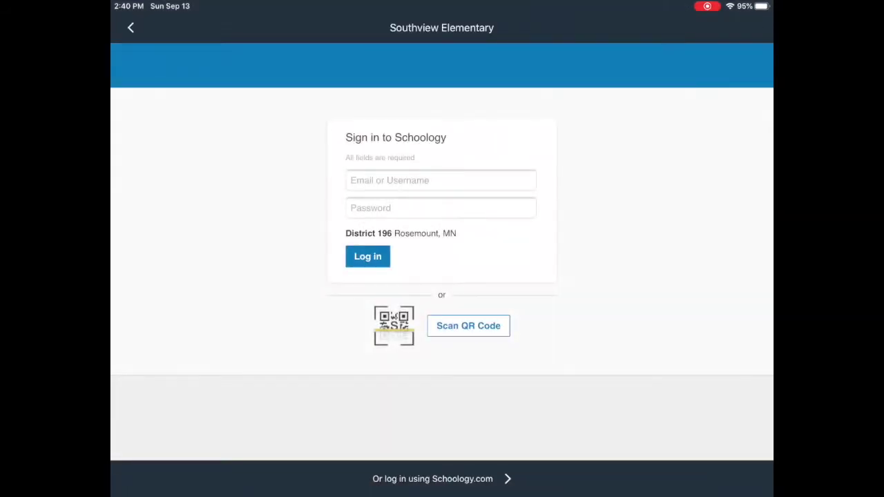
left_click(440, 180)
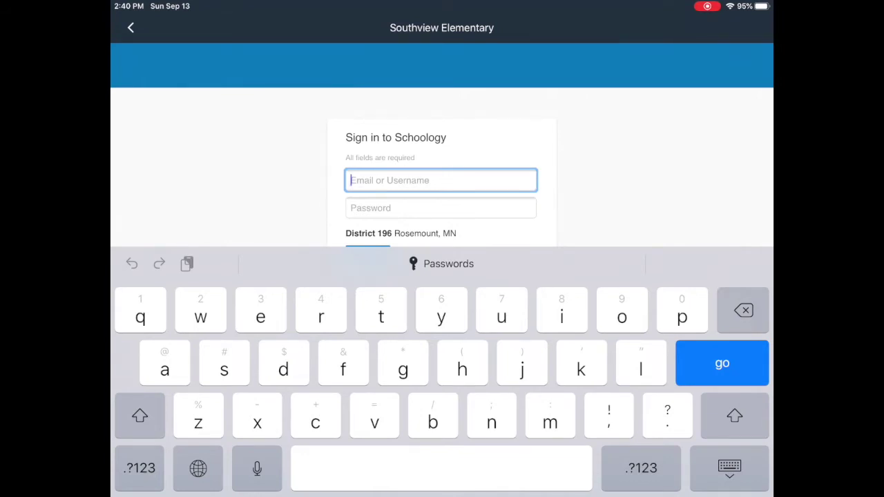
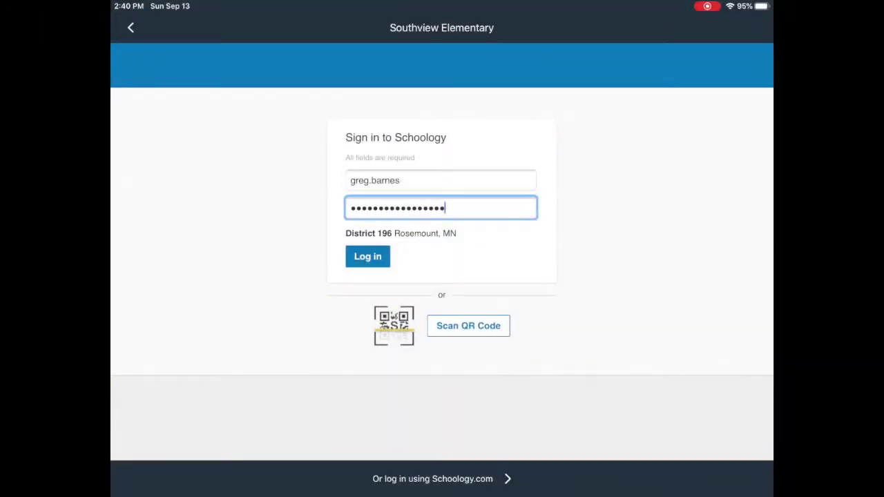
left_click(368, 256)
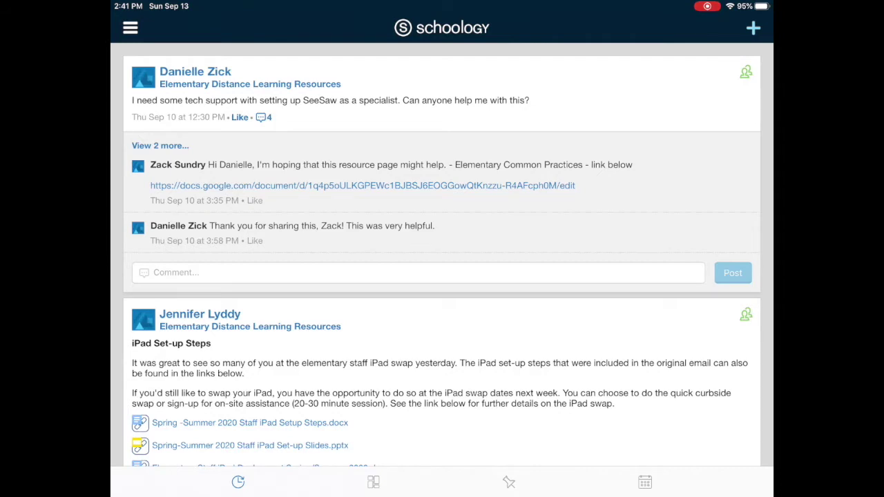
From the menu's Courses list, select Specialist - 5 - Hybrid: Snesrud.
left_click(130, 28)
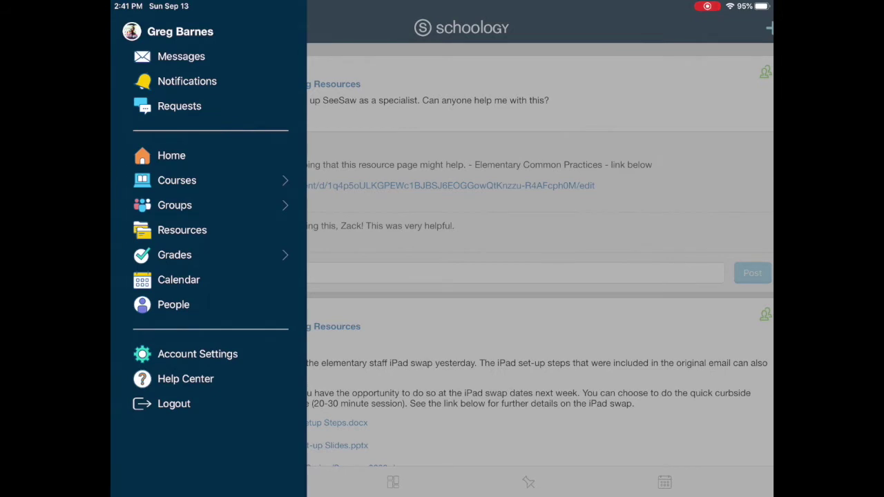
left_click(177, 180)
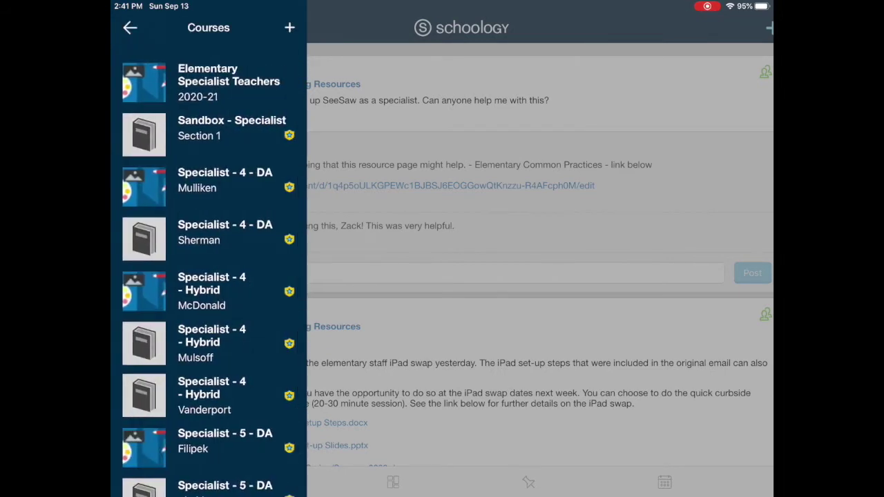
scroll(207, 276, "down", 5)
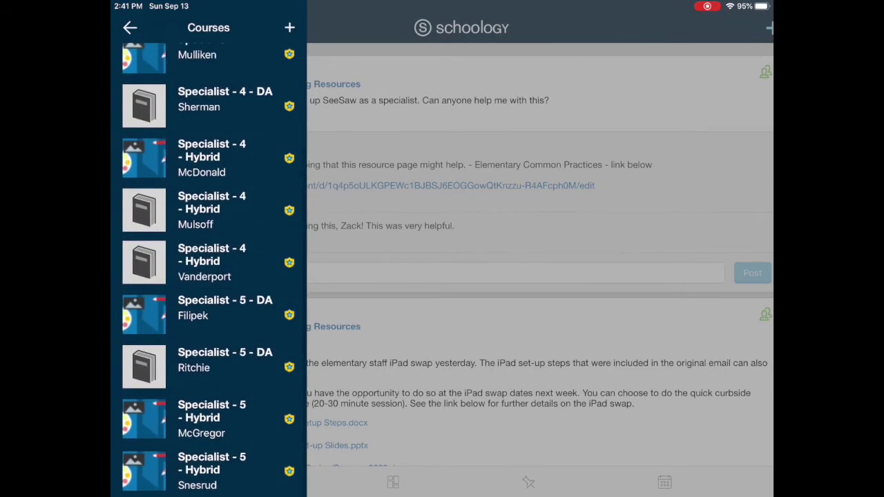
scroll(207, 276, "up", 6)
scroll(207, 276, "down", 3)
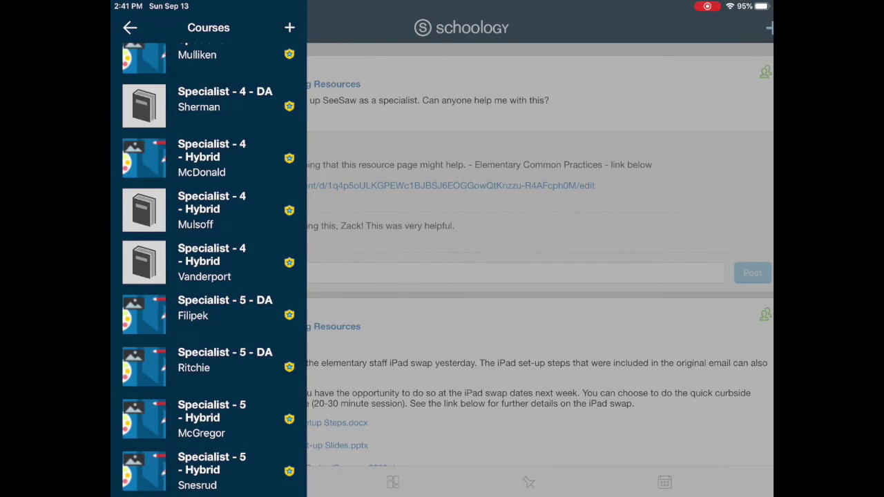
left_click(211, 471)
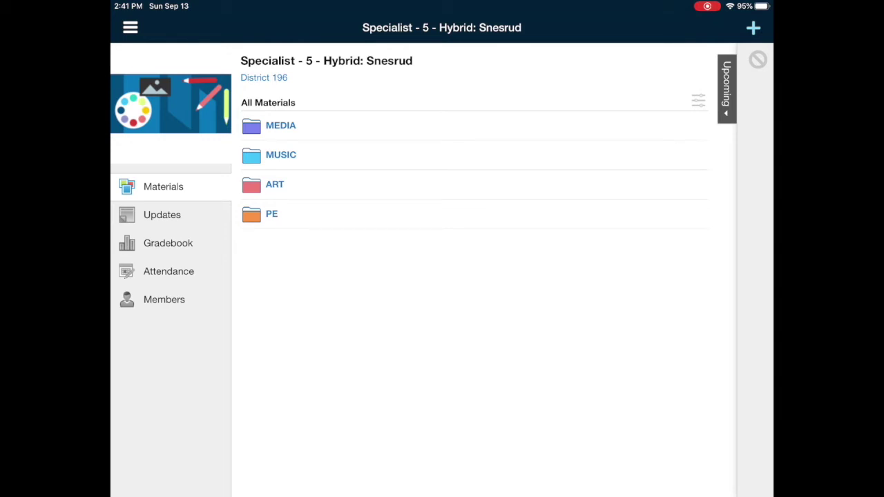
Expand MUSIC, open Upload a Video, and switch to its Submissions tab.
left_click(281, 155)
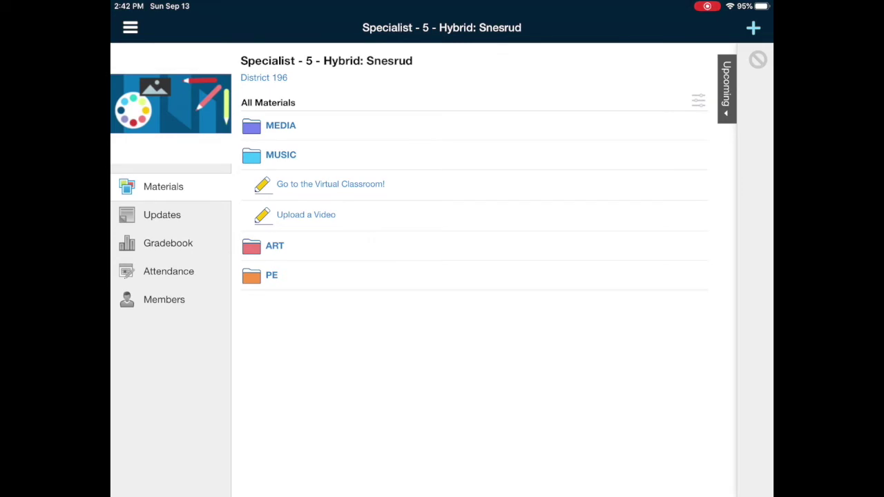
left_click(443, 216)
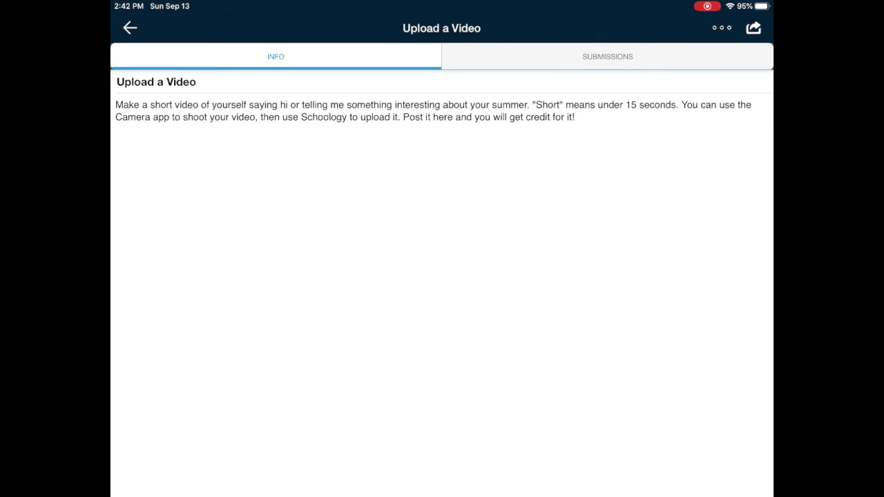
left_click(607, 56)
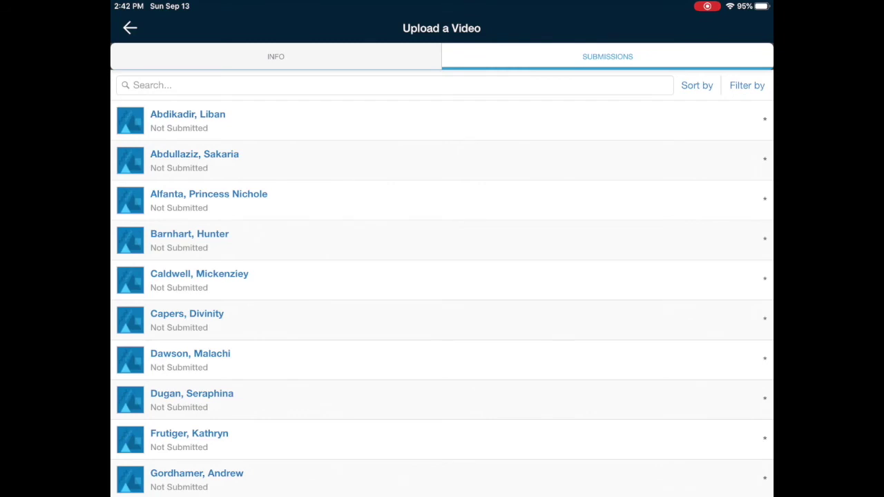
Switch to the assignment's Info view, then back to its Submissions list.
left_click(276, 56)
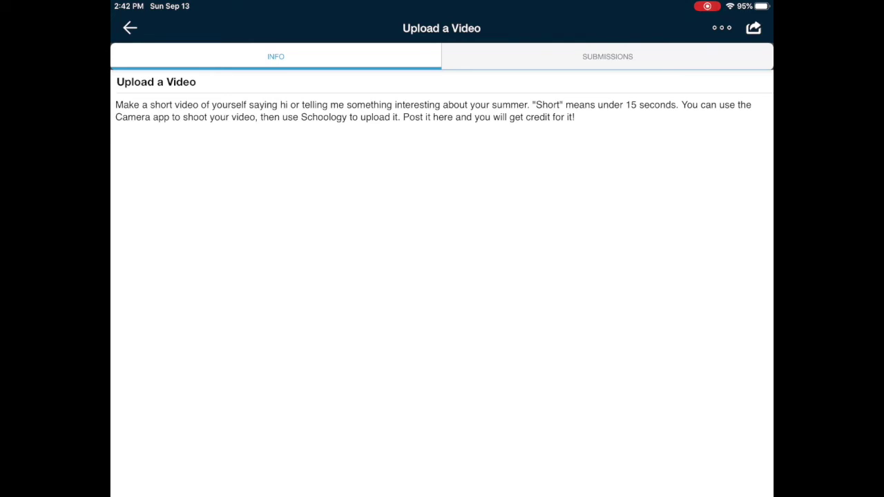
left_click(606, 56)
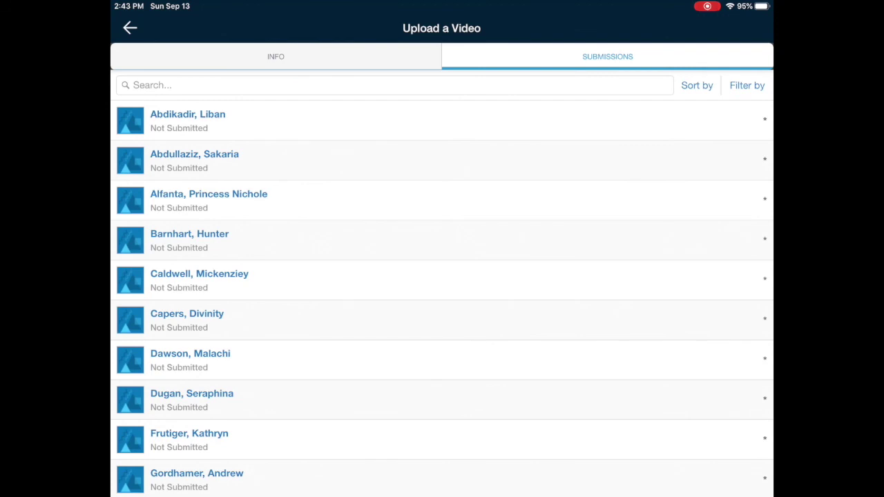
Use the top-left back arrow to leave the assignment for the course materials.
left_click(129, 28)
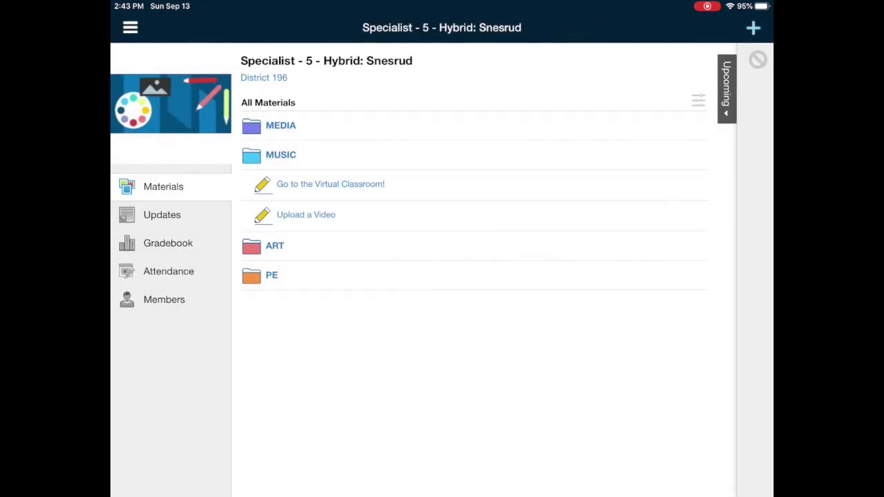